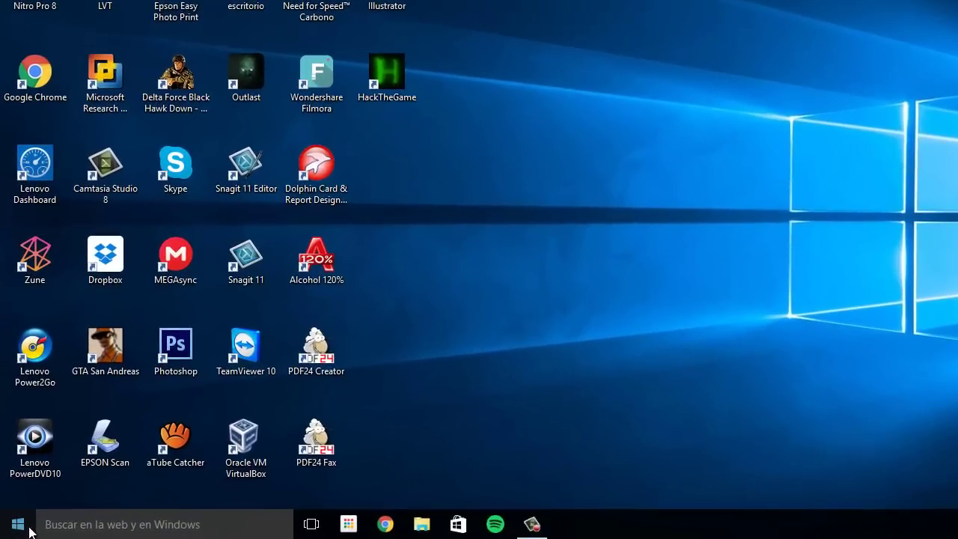
Launch Word 2016 from the Start menu's Todas las aplicaciones list, scrolling down to W
left_click(18, 525)
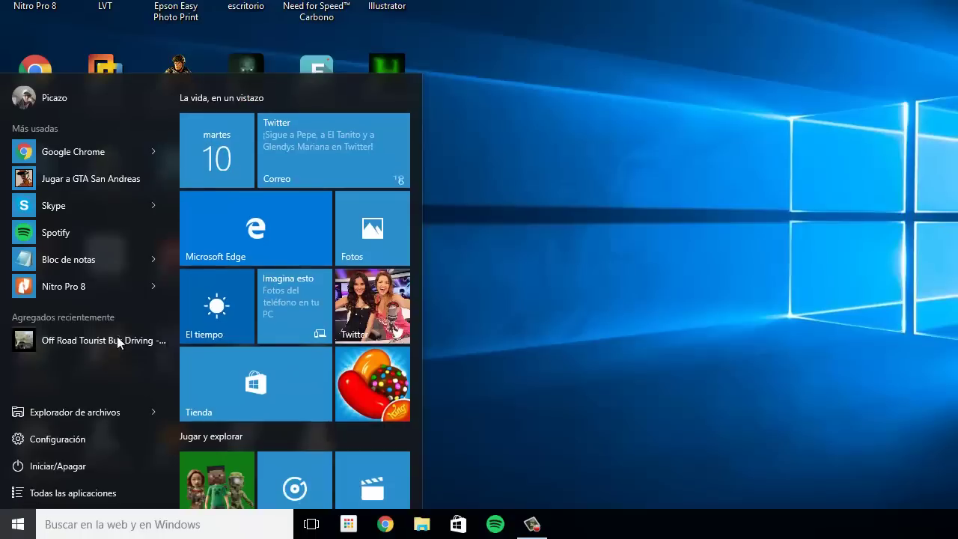
left_click(44, 494)
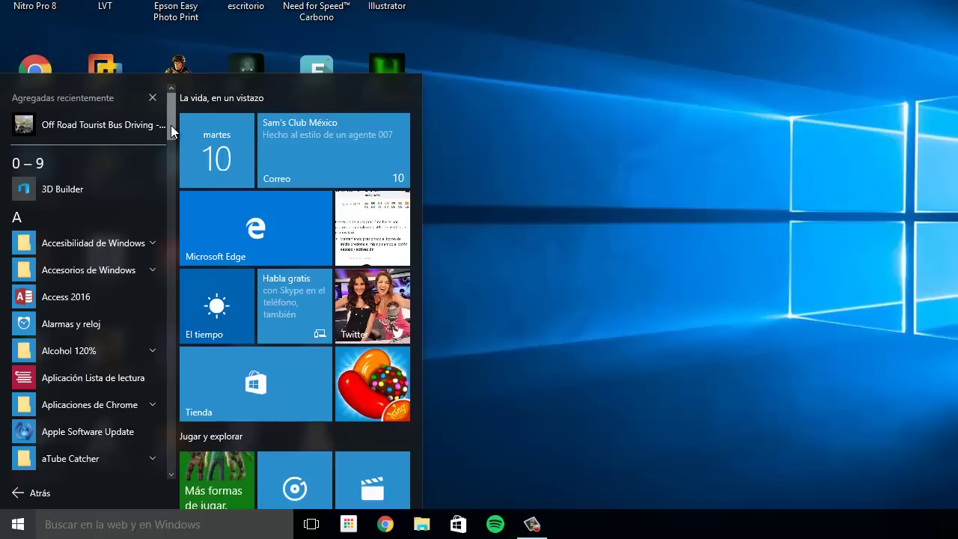
left_click_drag(171, 127, 171, 339)
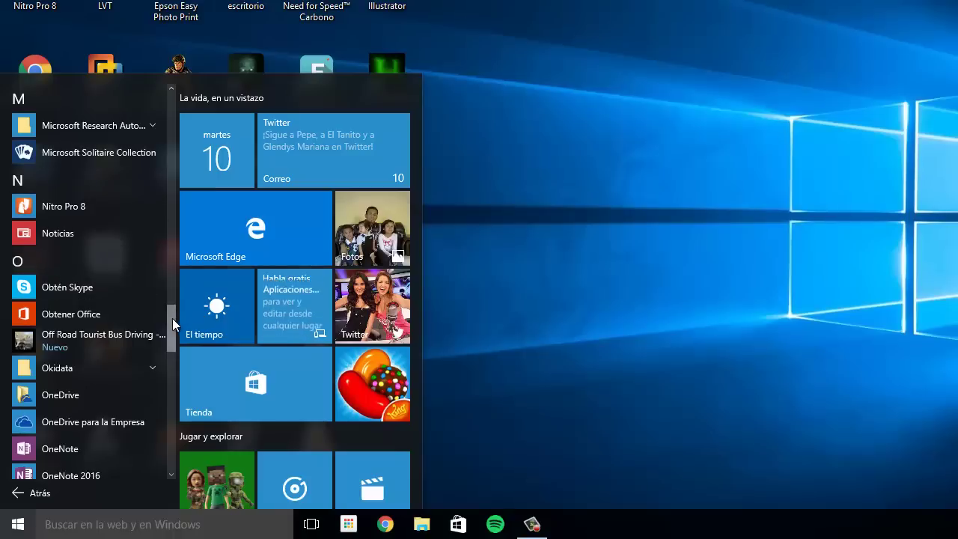
left_click_drag(172, 318, 156, 422)
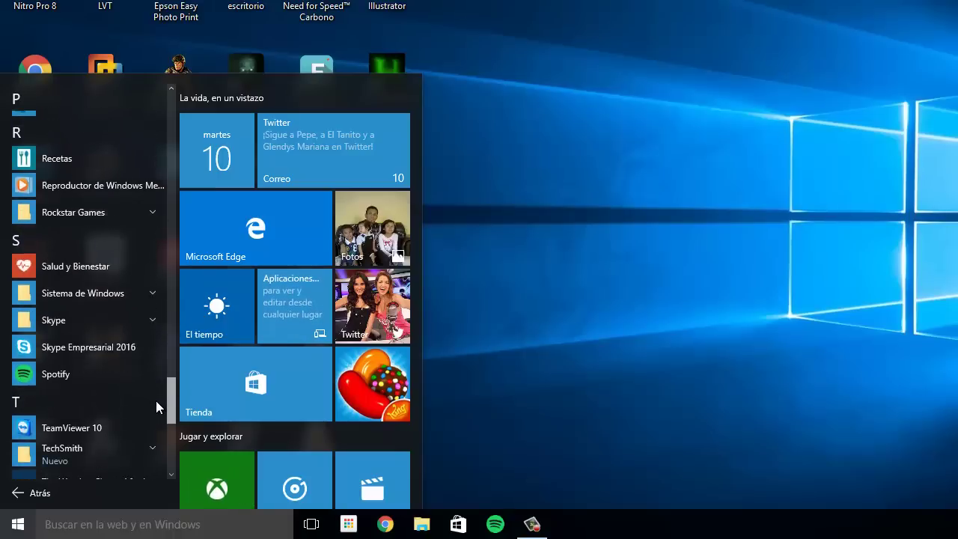
left_click_drag(155, 422, 156, 434)
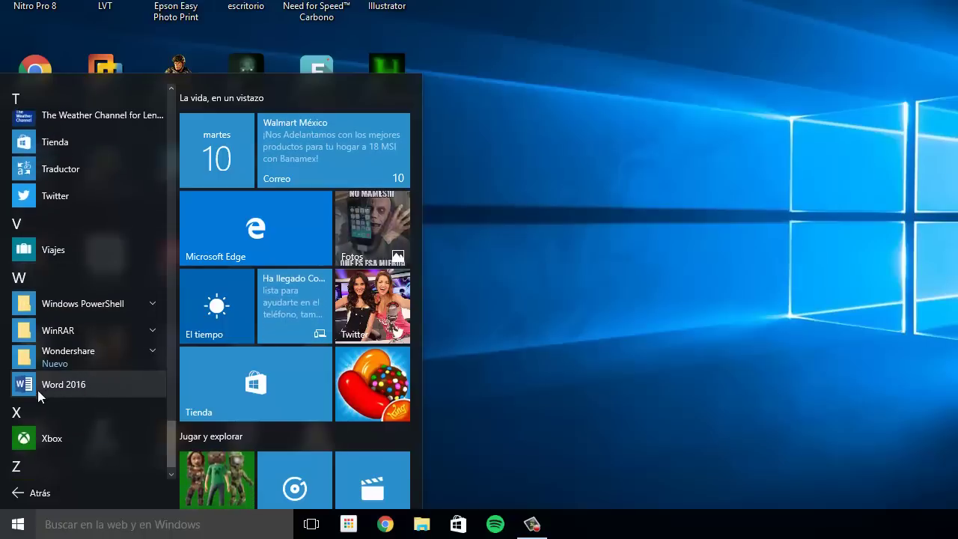
left_click(74, 386)
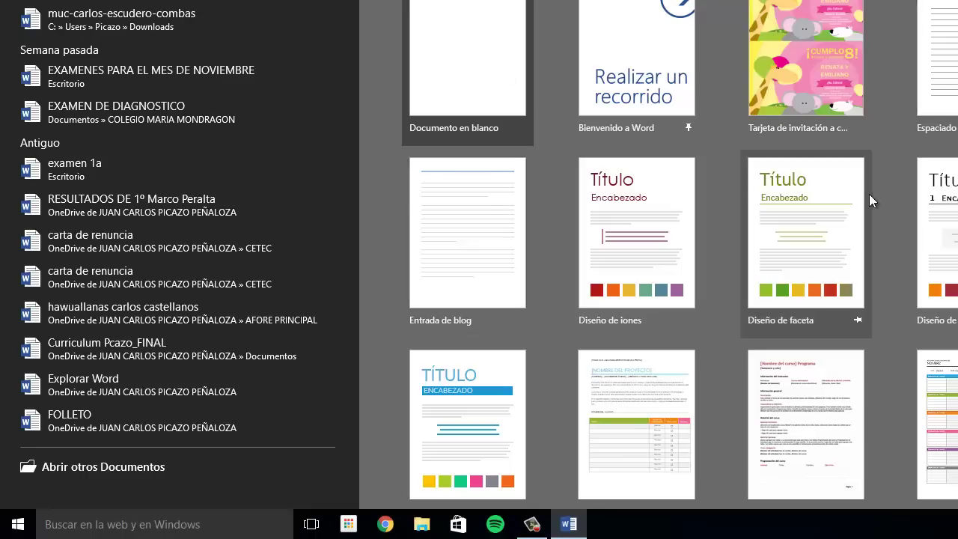
Browse the template gallery, then create a Documento en blanco document
scroll(869, 194, "down", 3)
scroll(681, 250, "down", 8)
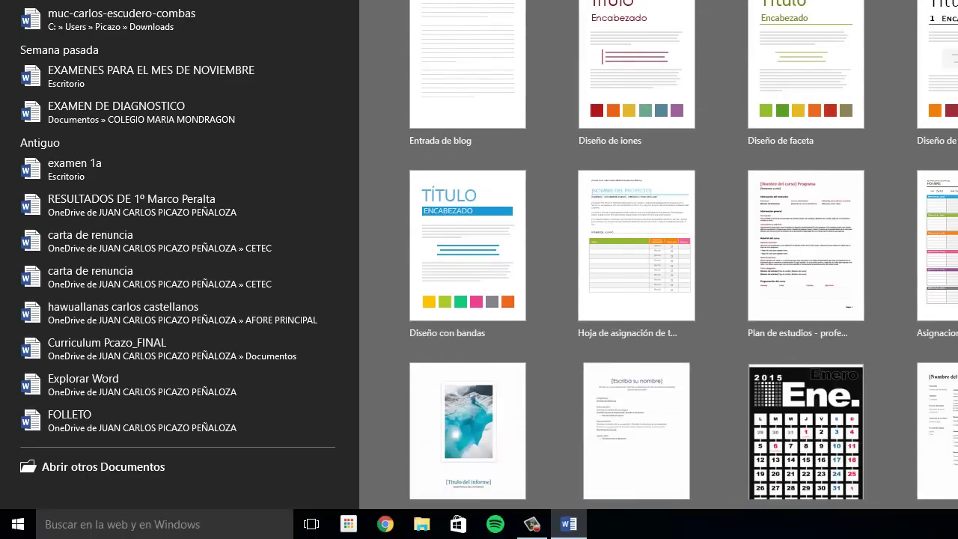
scroll(659, 250, "down", 4)
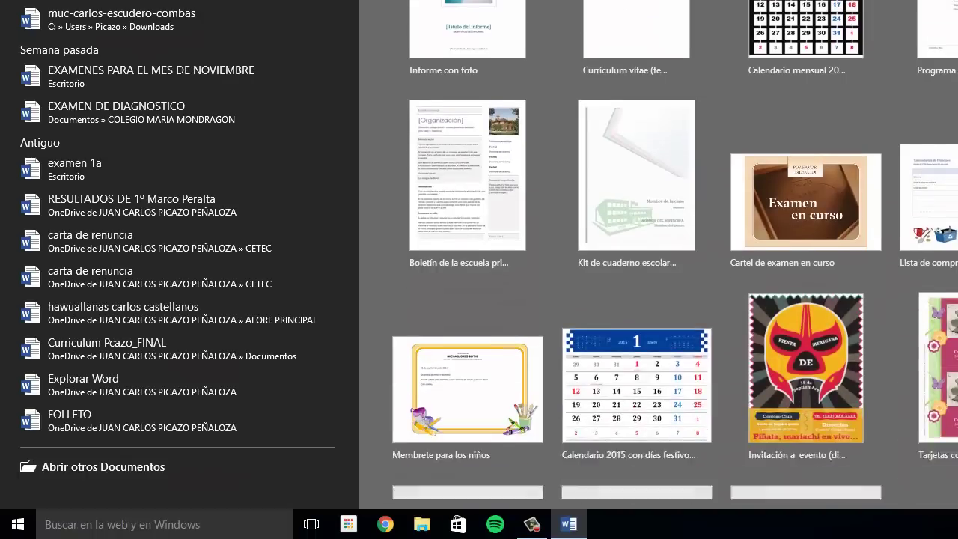
scroll(658, 250, "up", 10)
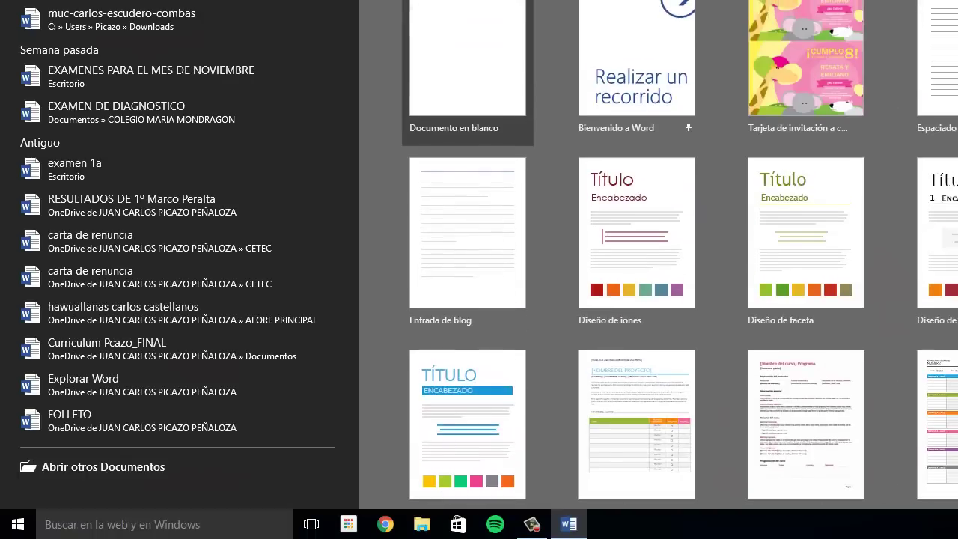
left_click(464, 39)
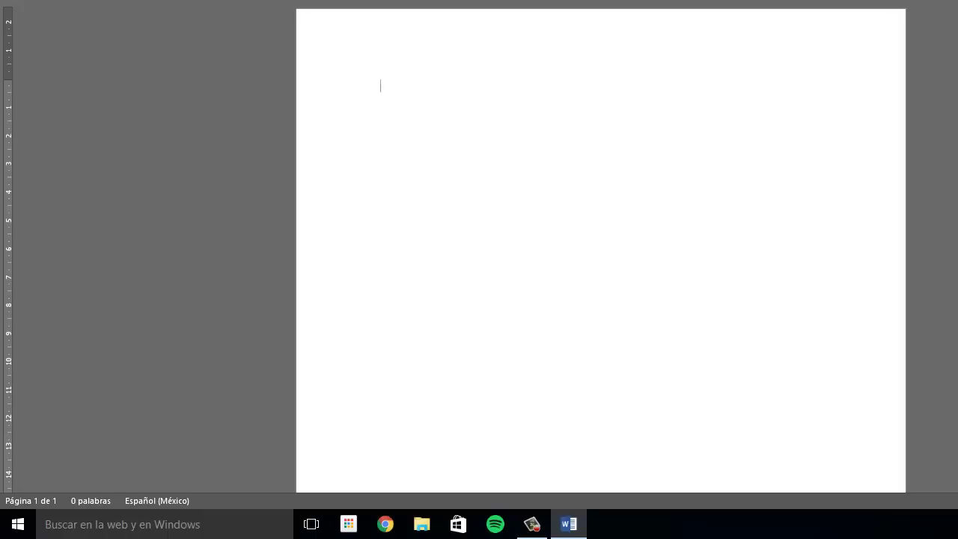
Bring up the Abrir backstage with Ctrl+O, then exit Word to the desktop
key("ctrl+o")
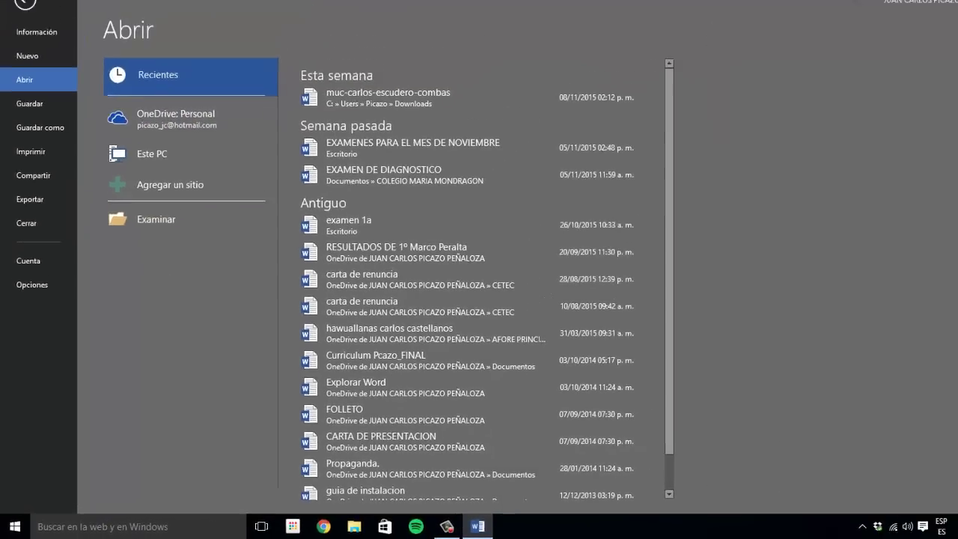
left_click(944, 10)
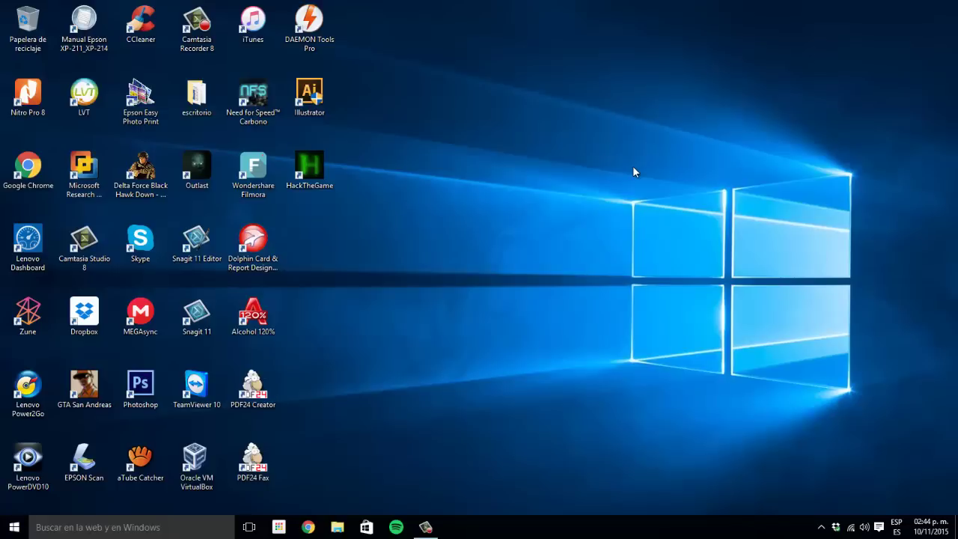
Start Word by running winword from the Run dialog, replacing the old shutdown command
key("super+r")
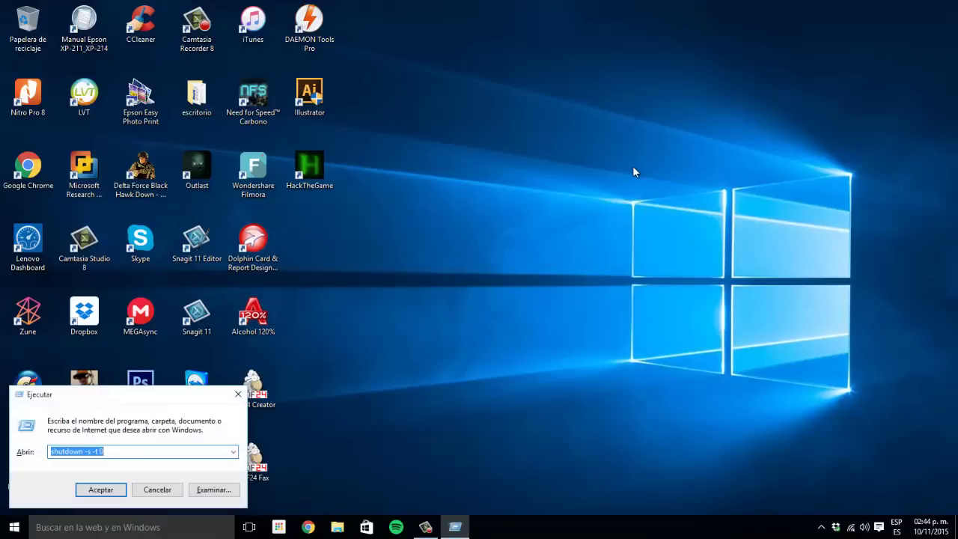
key("BackSpace")
type("win")
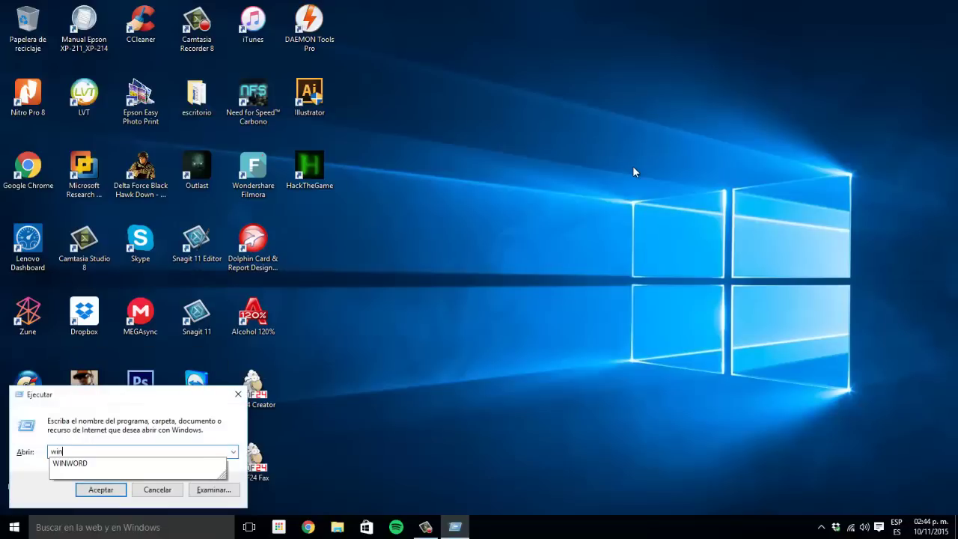
type("word")
key("Return")
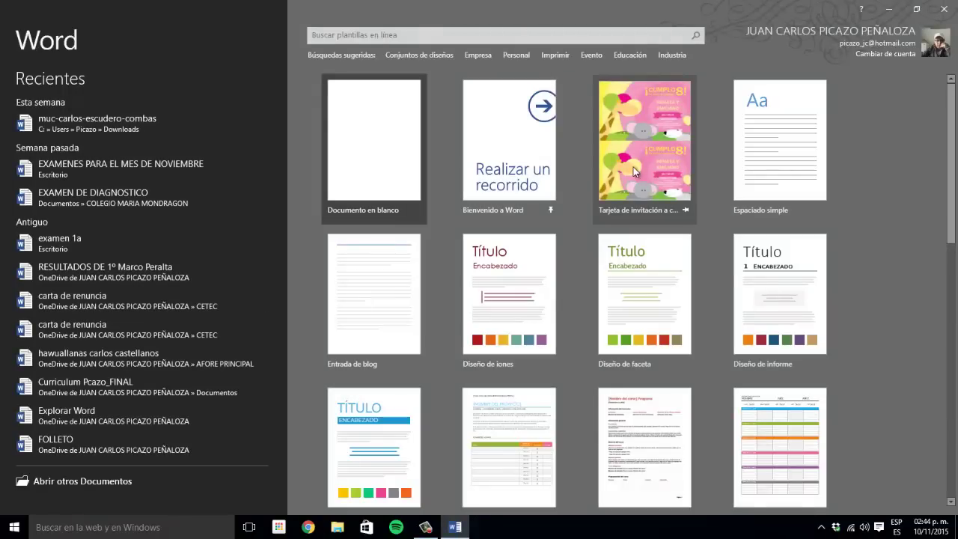
Close Word and scroll the Start menu's full app list down to W
left_click(952, 11)
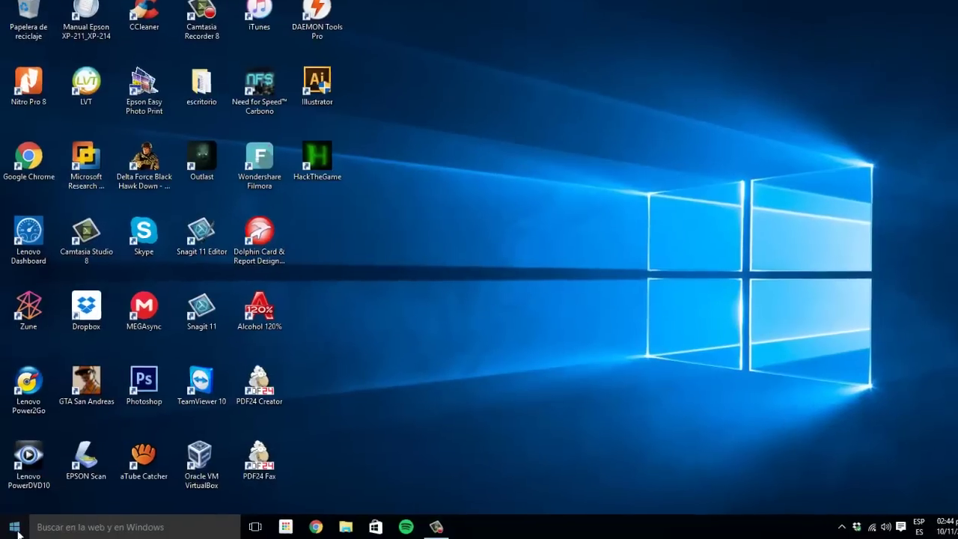
left_click(17, 530)
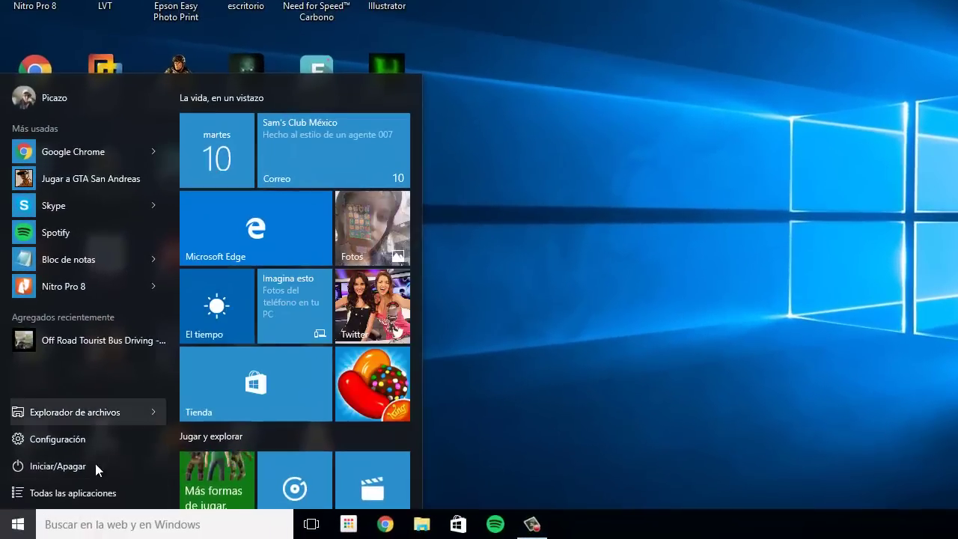
left_click(87, 494)
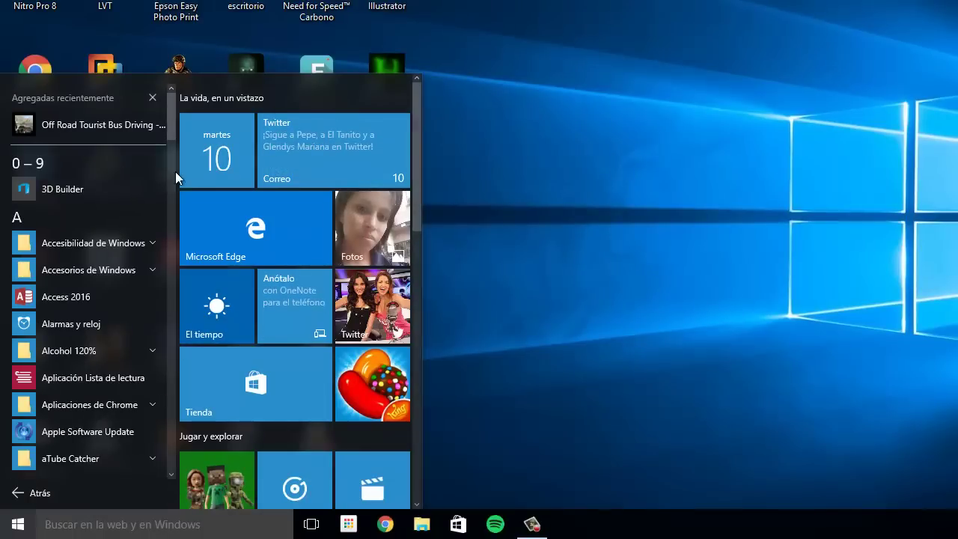
left_click_drag(172, 125, 163, 444)
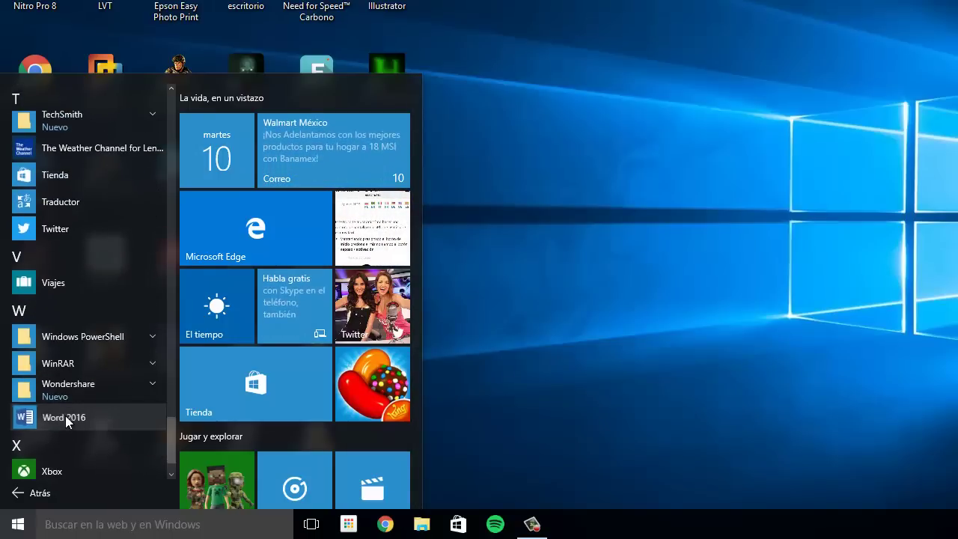
Show Word 2016's context actions, dismiss them, and close the Start menu
right_click(65, 415)
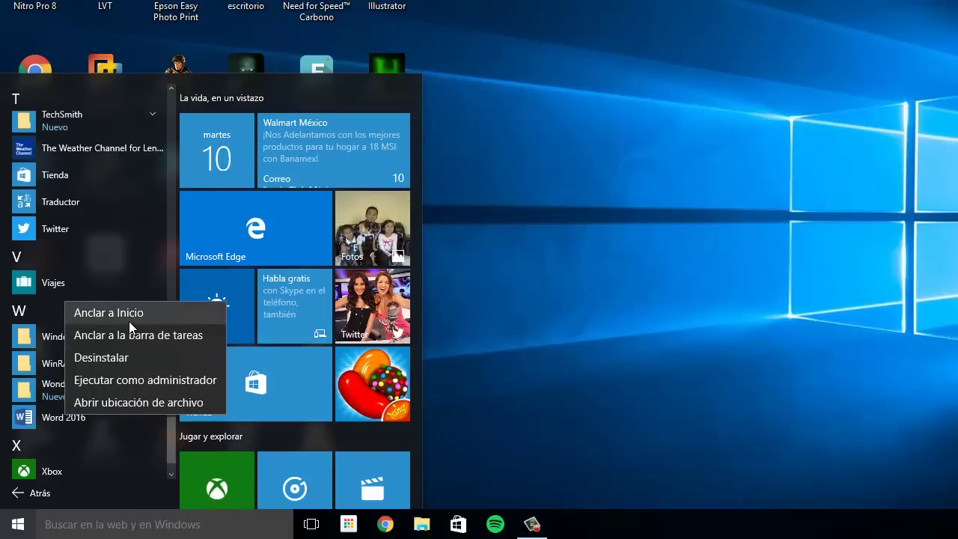
key("Escape")
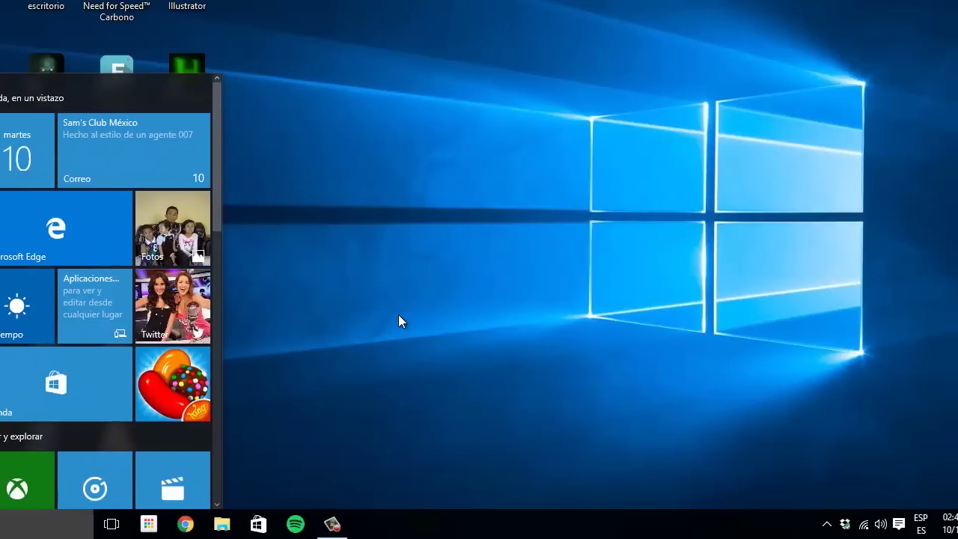
left_click(599, 321)
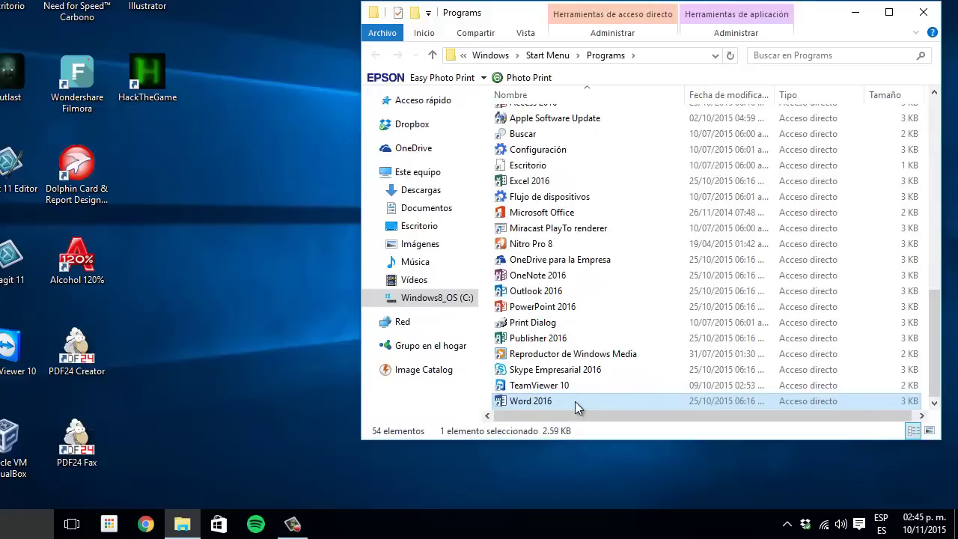
Drag the Word 2016 shortcut from the Programs folder onto the desktop, then close Explorer
right_click(575, 401)
left_click(561, 416)
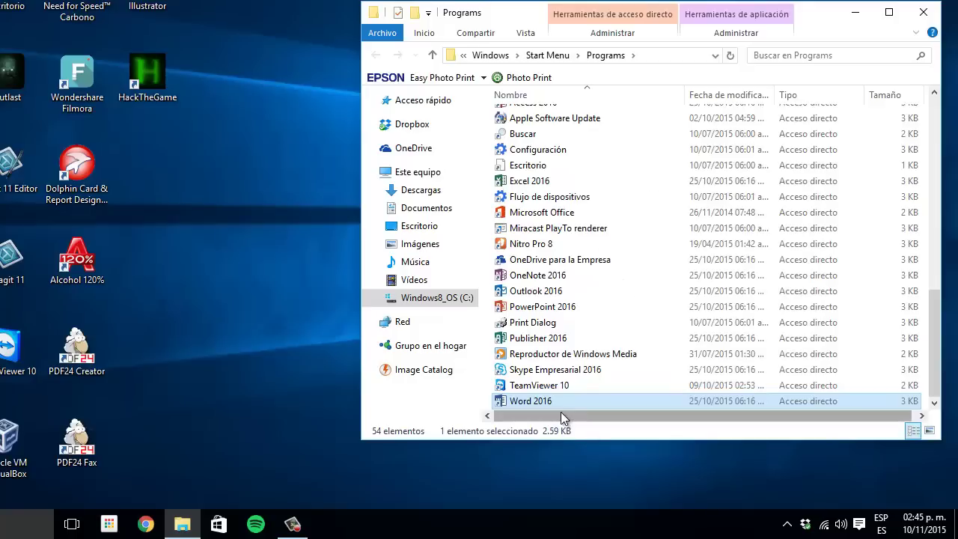
left_click_drag(561, 403, 167, 197)
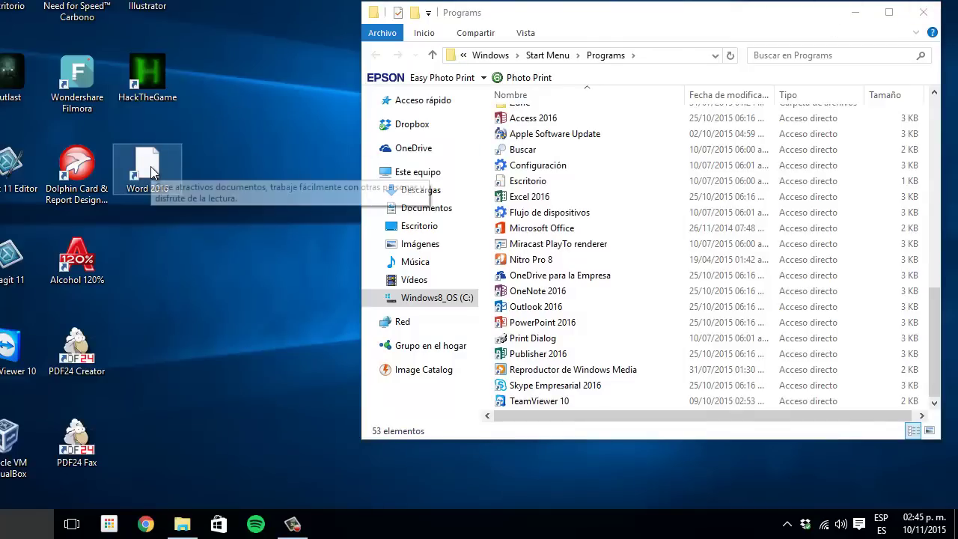
left_click(923, 13)
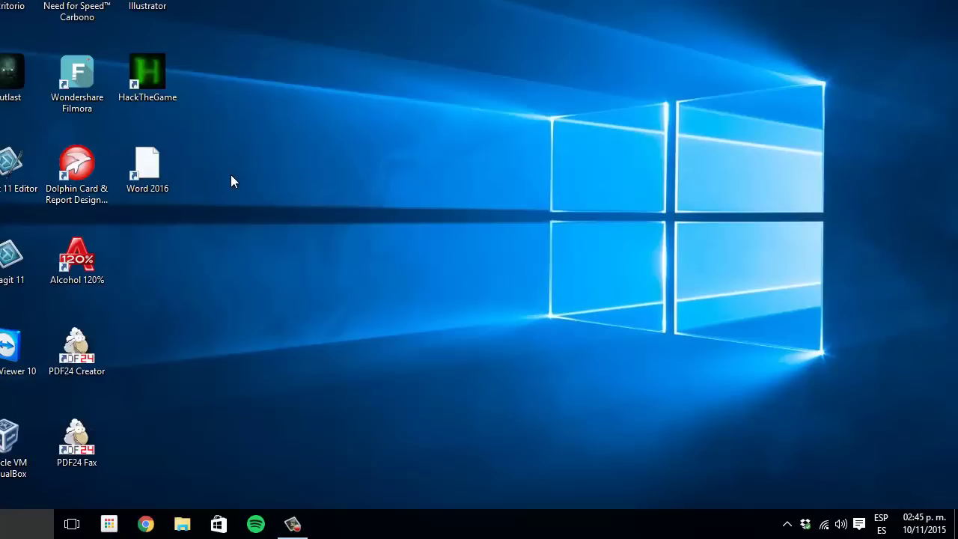
Test the Word 2016 desktop shortcut by launching and closing Word, then pin it to the taskbar
left_click(172, 162)
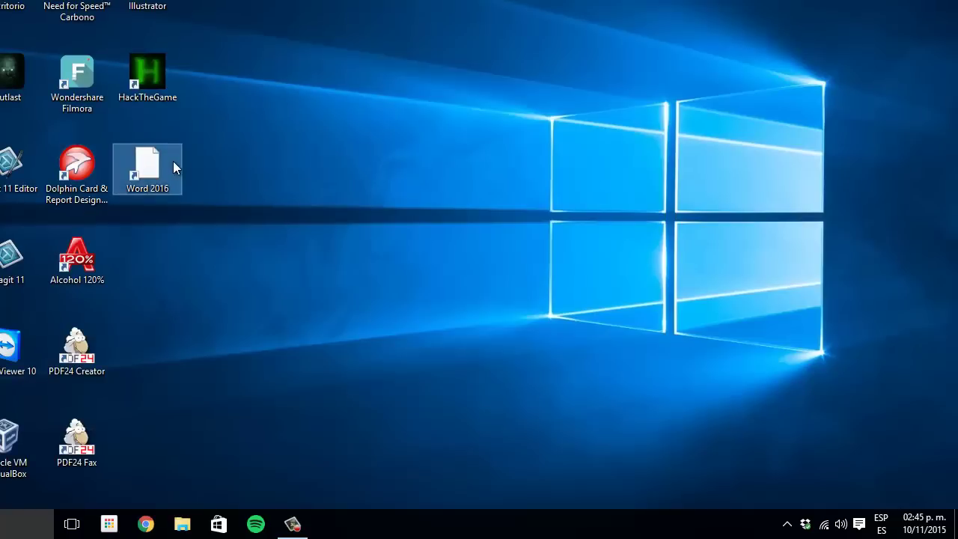
left_click(316, 191)
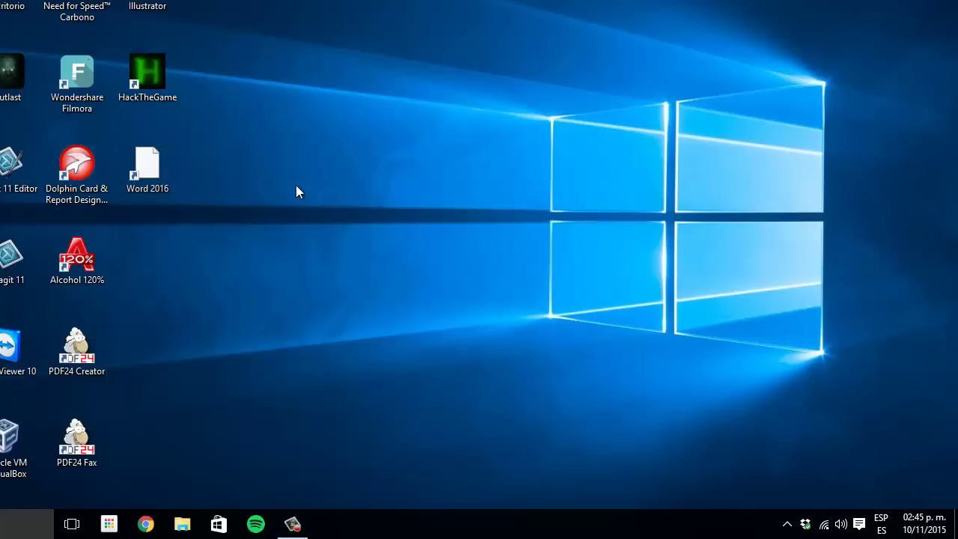
double_click(153, 171)
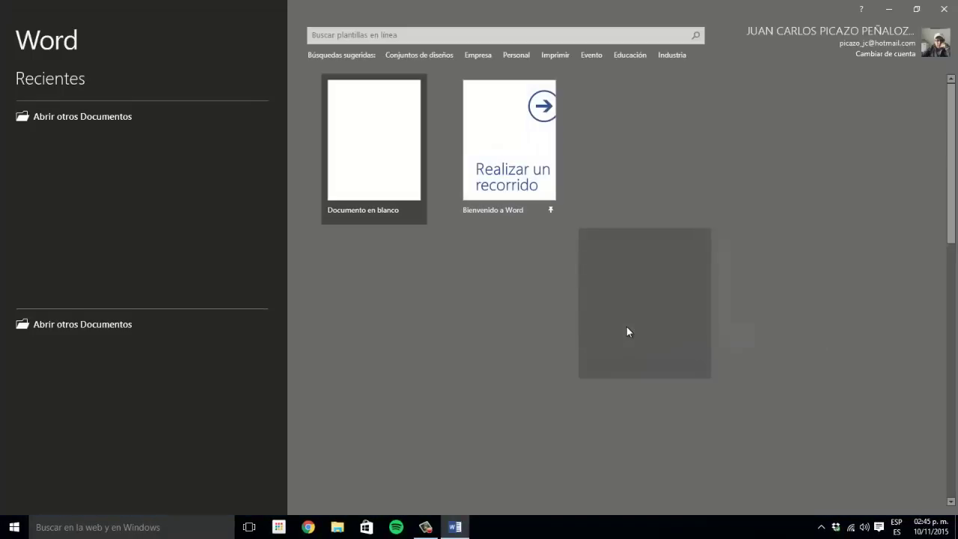
left_click(942, 8)
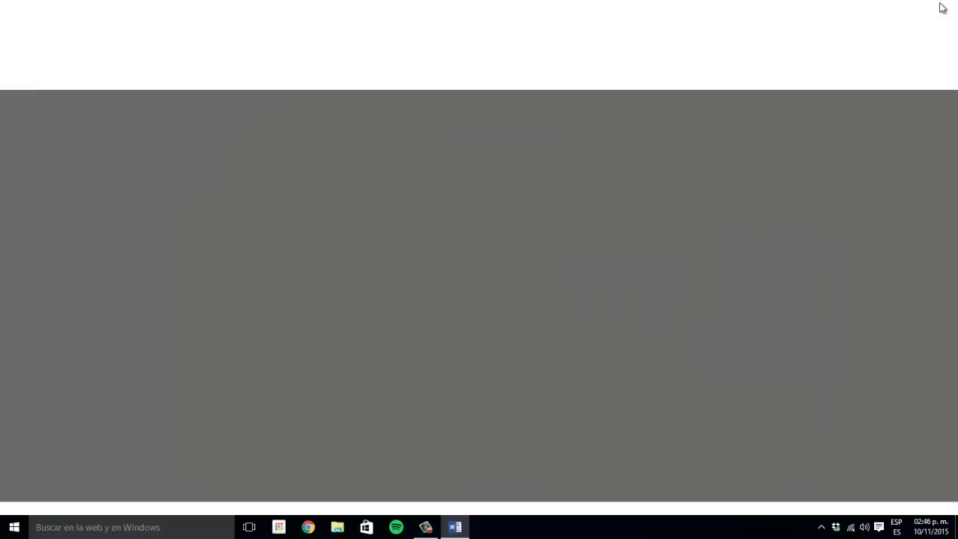
left_click_drag(316, 245, 449, 524)
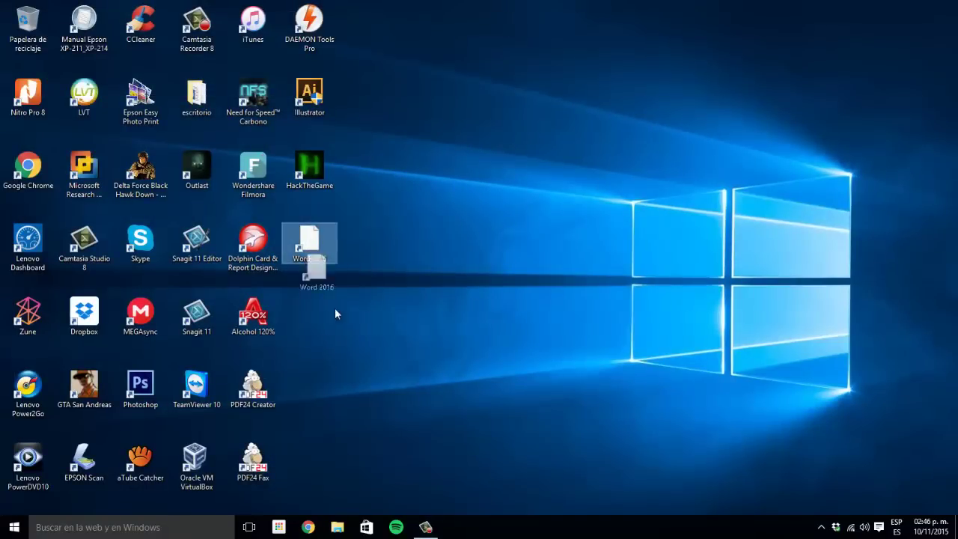
left_click(583, 436)
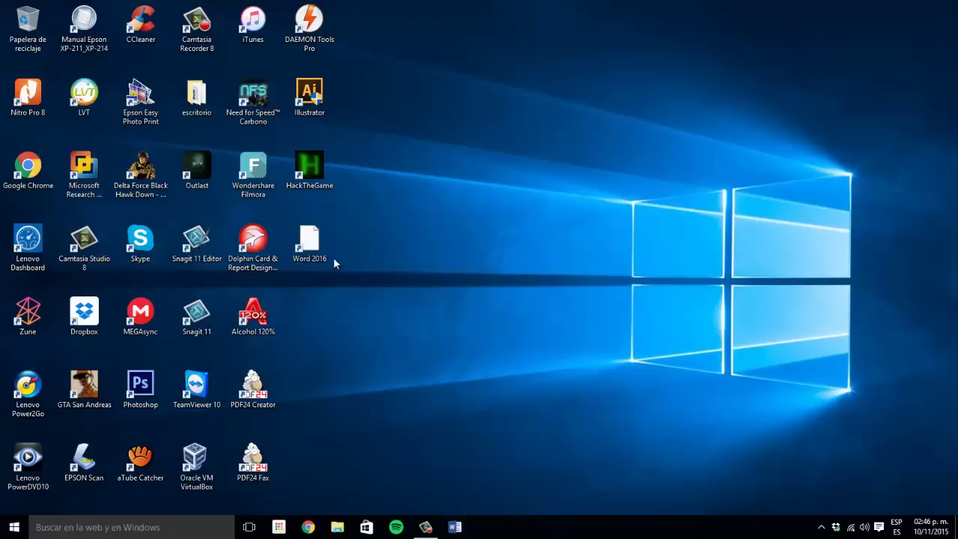
Cancel deleting the Word 2016 desktop shortcut, then start Word from its taskbar icon
key("shift+Delete")
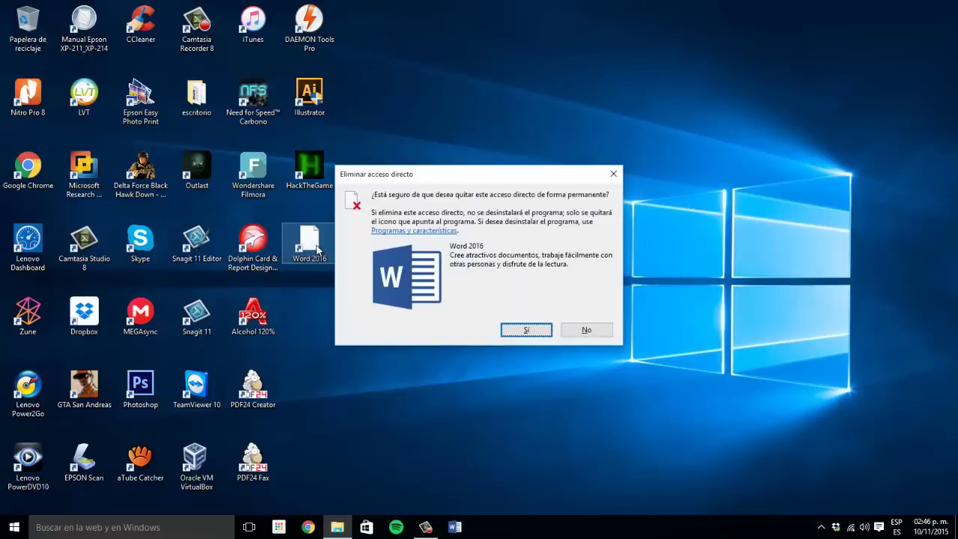
key("Escape")
left_click(455, 528)
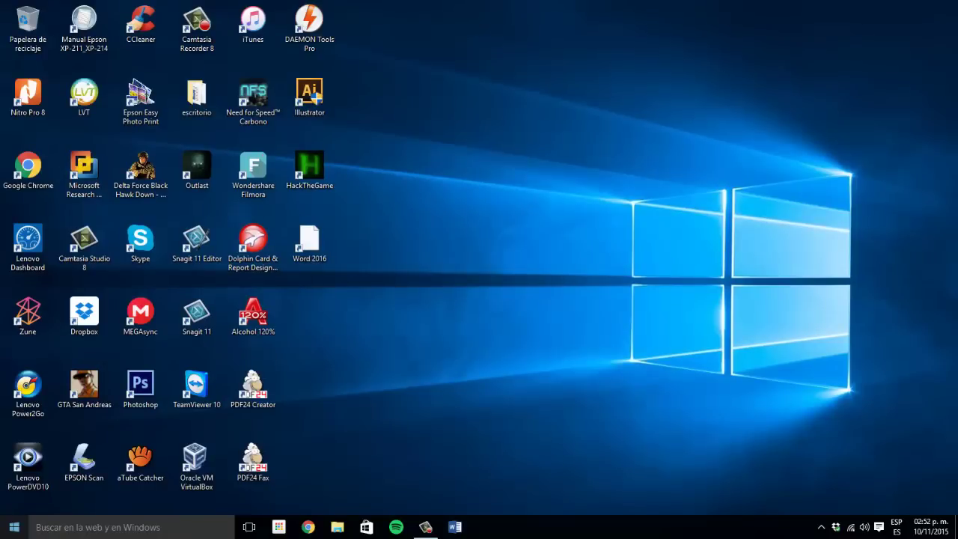
Jump to W through the Start menu's alphabet grid, launch Word 2016, then close its splash
left_click(9, 532)
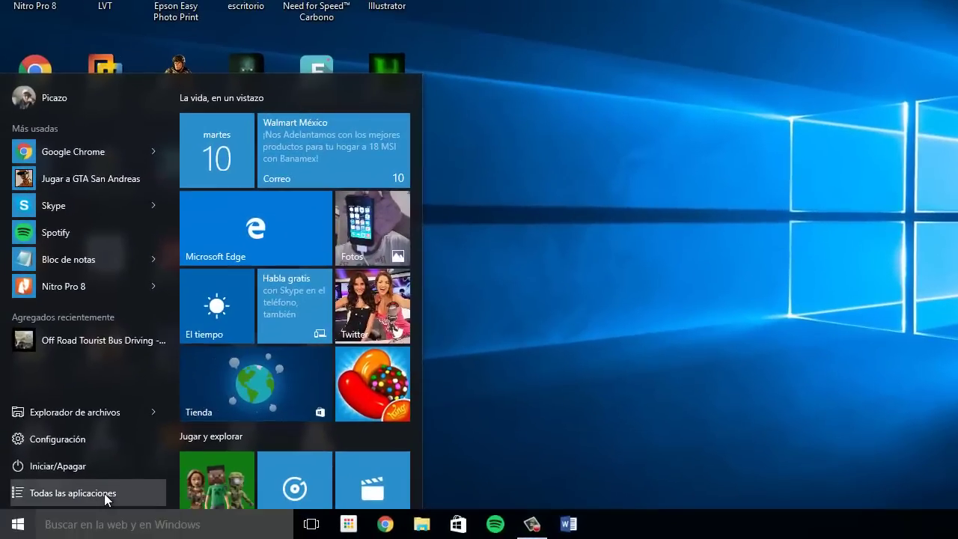
left_click(105, 494)
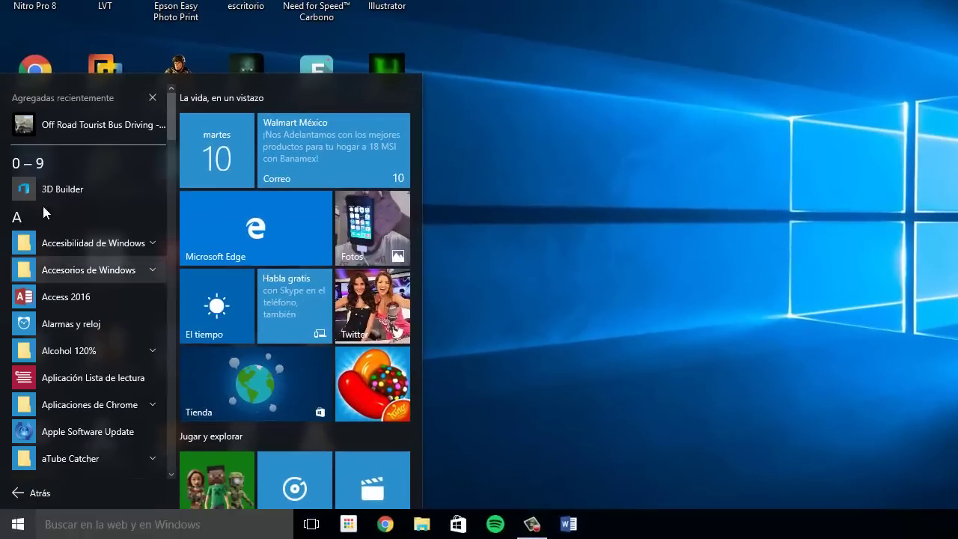
left_click(43, 160)
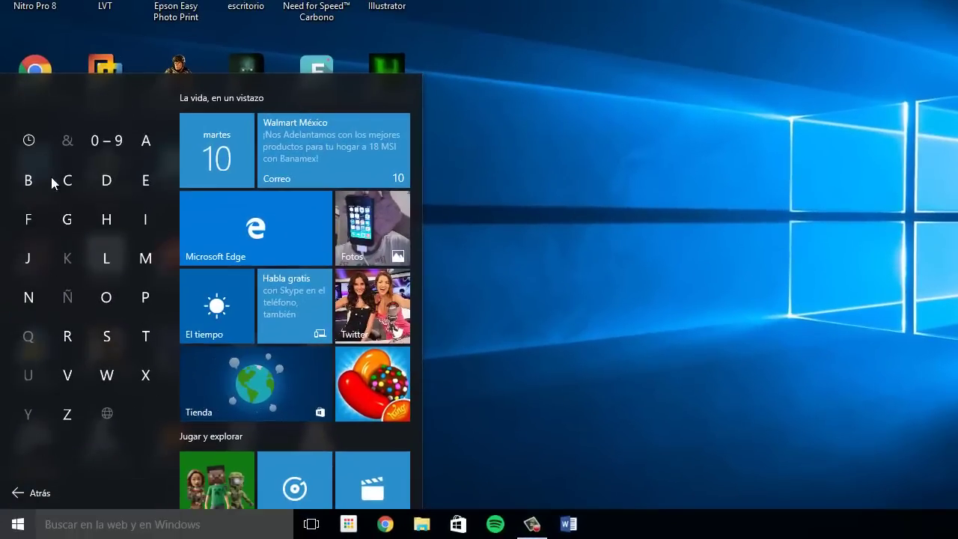
left_click(107, 375)
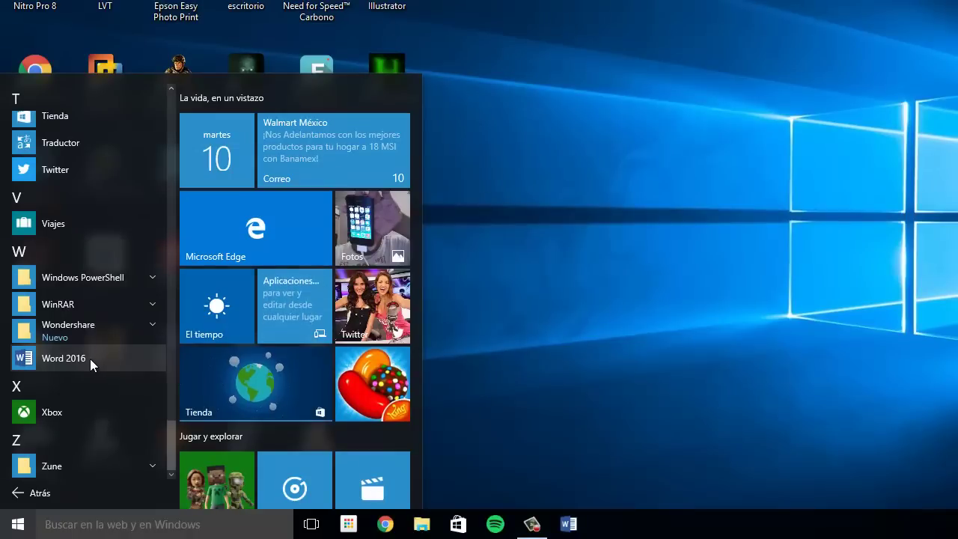
left_click(81, 358)
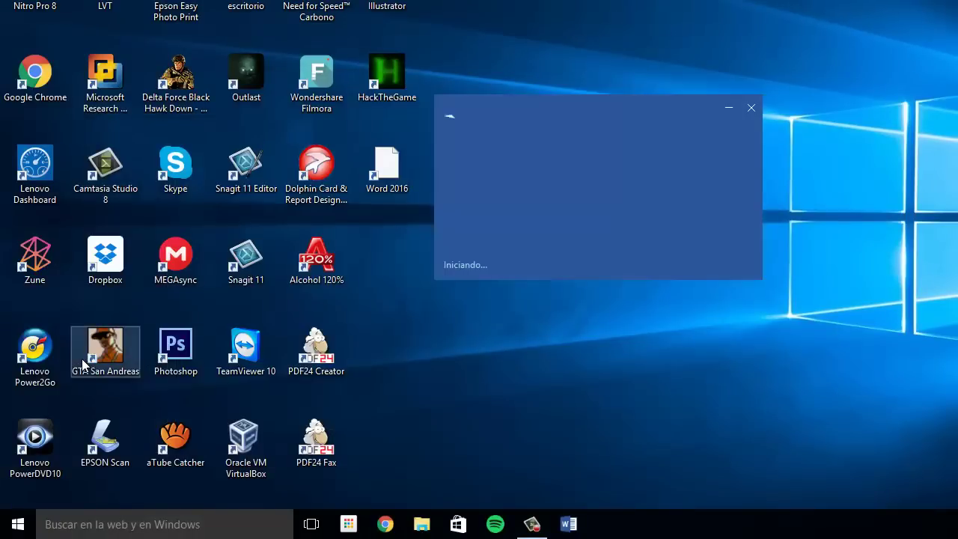
left_click(752, 108)
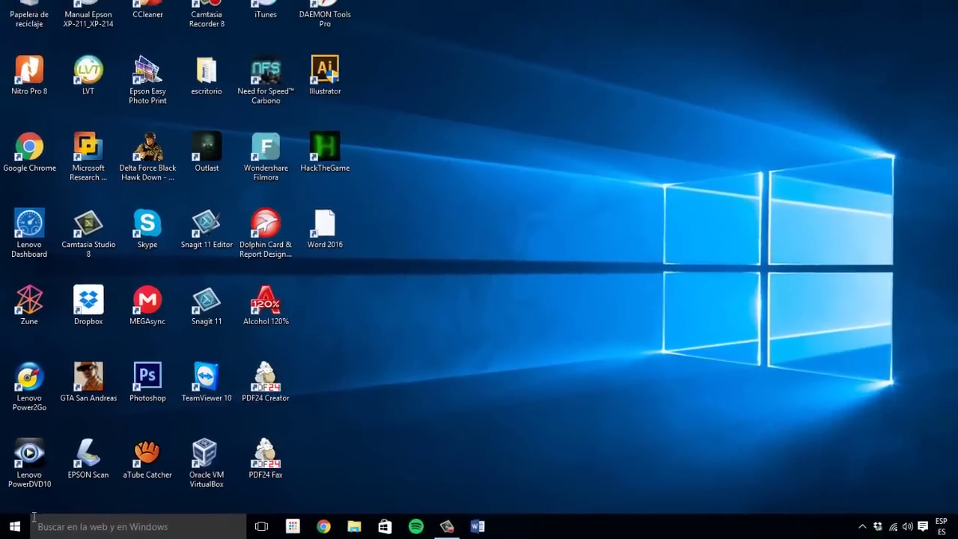
Rerun winword from the Run dialog, then close Word
key("super+r")
key("Return")
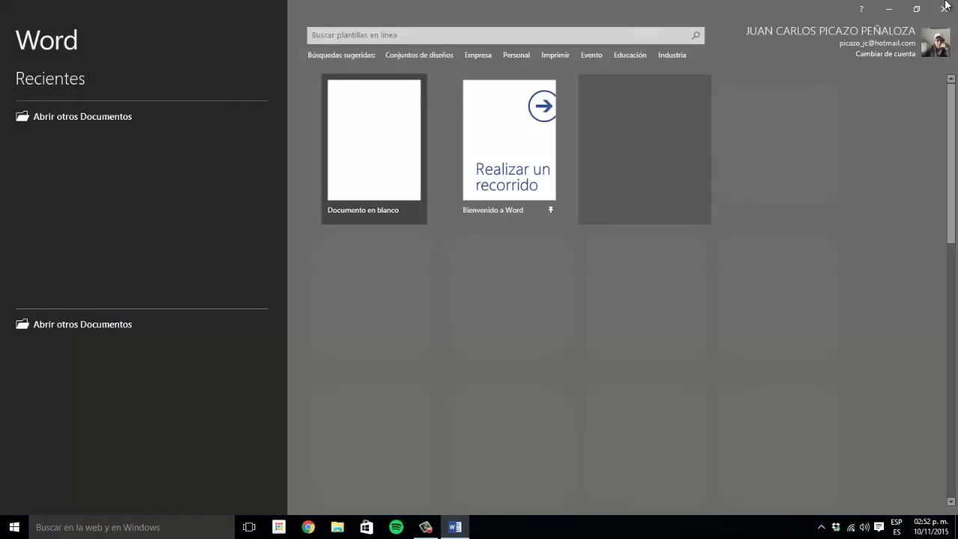
left_click(945, 8)
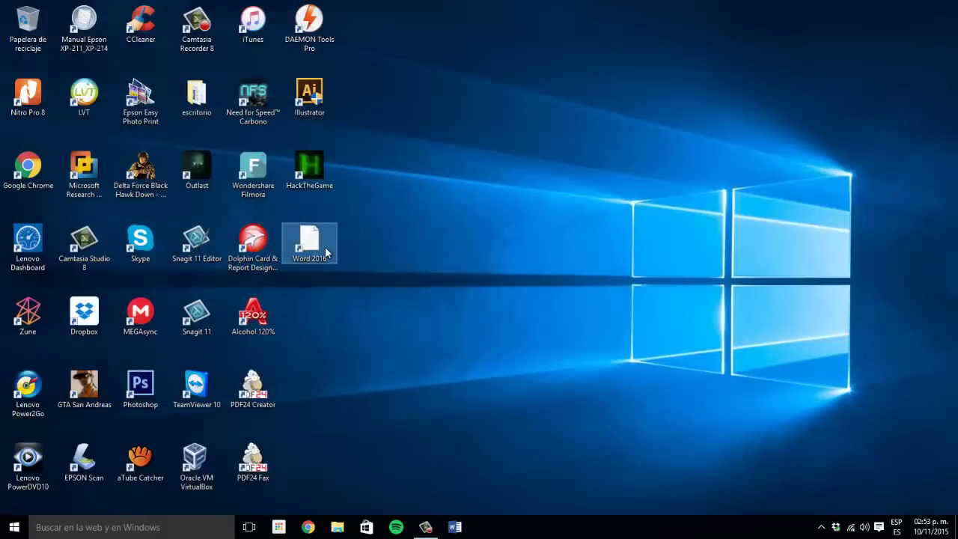
Open Word from the desktop shortcut, preview the birthday invitation template, then minimize Word
double_click(326, 252)
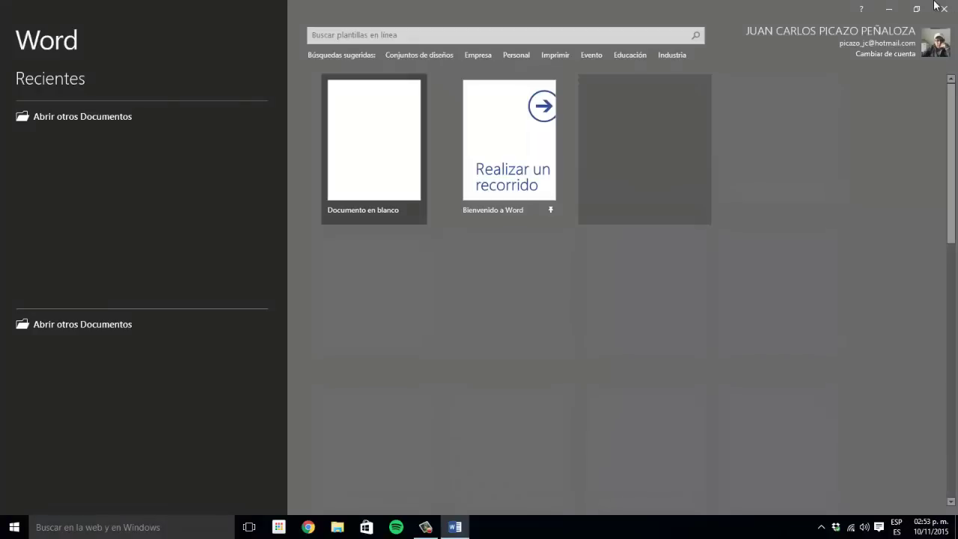
left_click(606, 187)
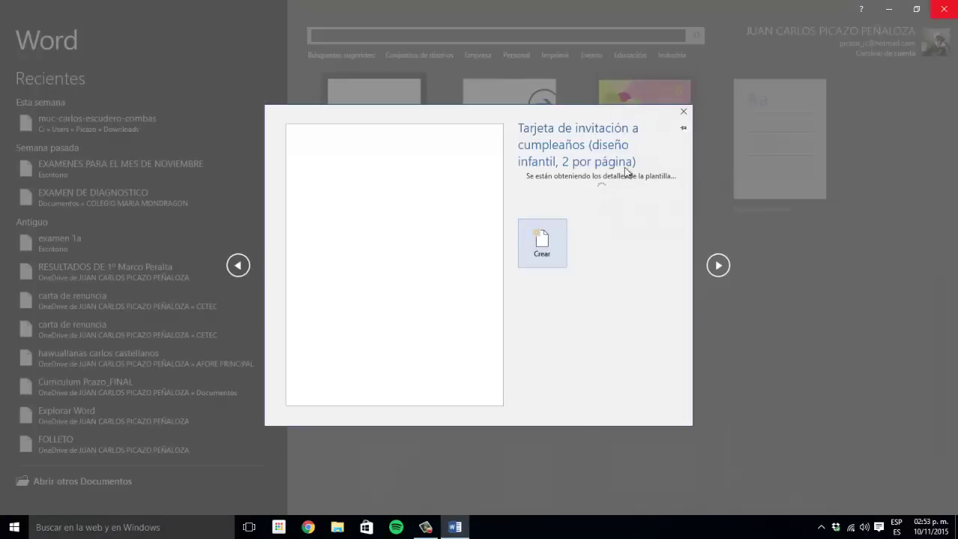
left_click(889, 8)
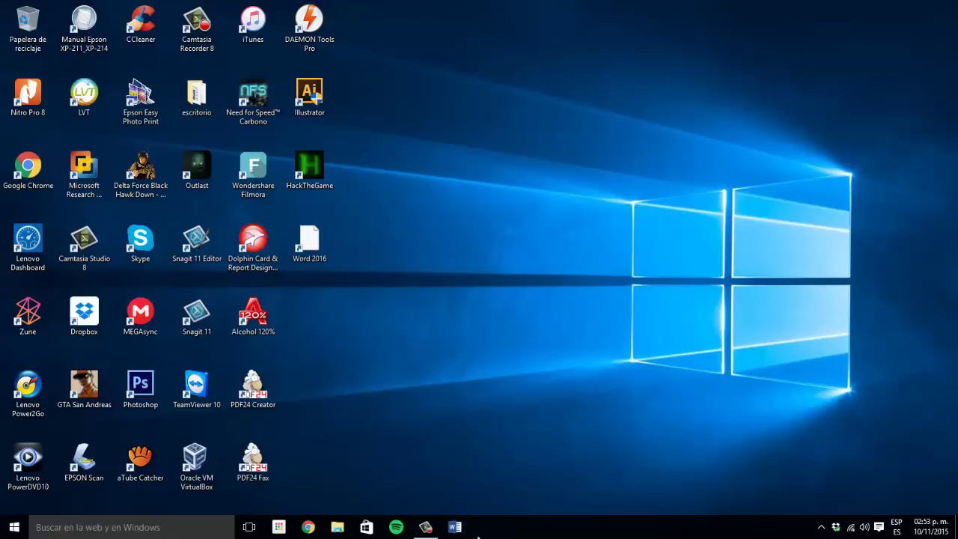
Restore Word 2016's start screen from its taskbar icon, then close the Word window
left_click(464, 535)
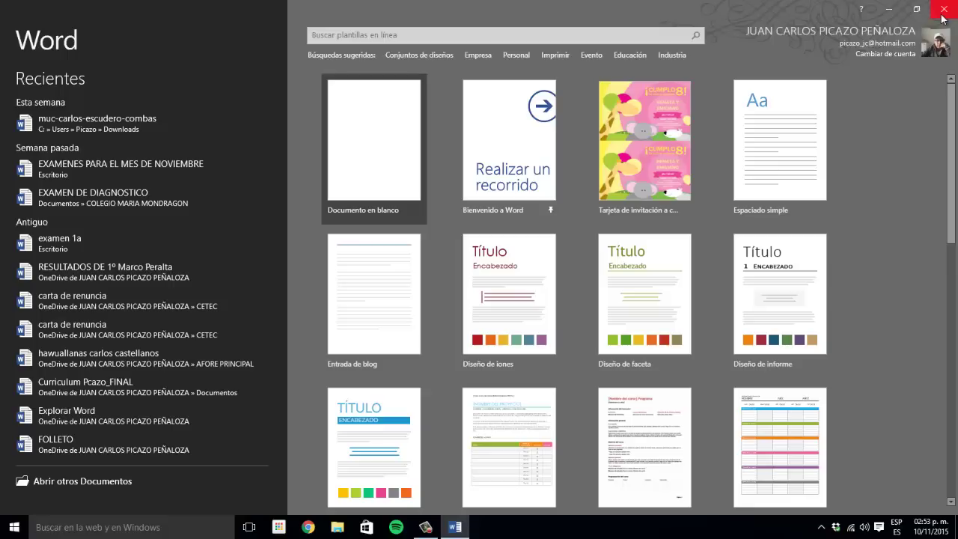
left_click(942, 9)
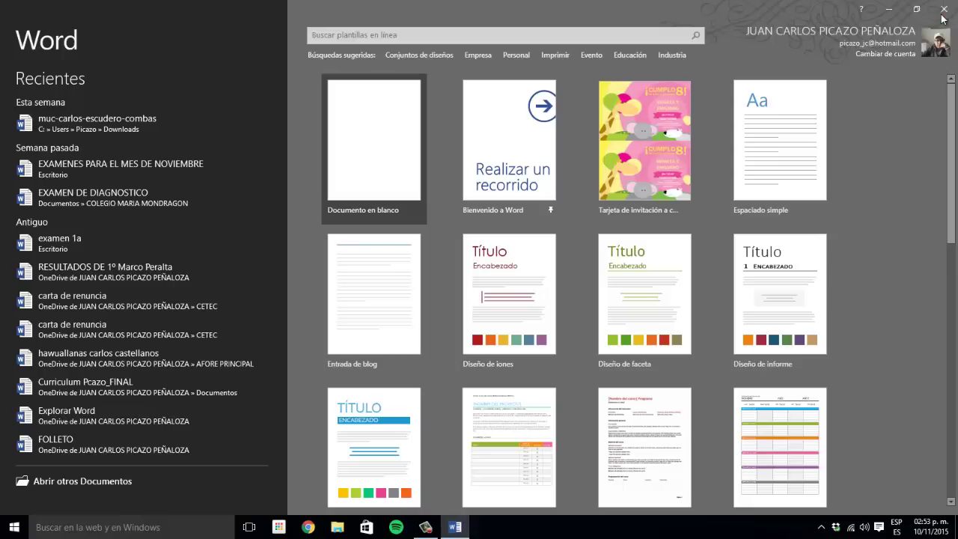